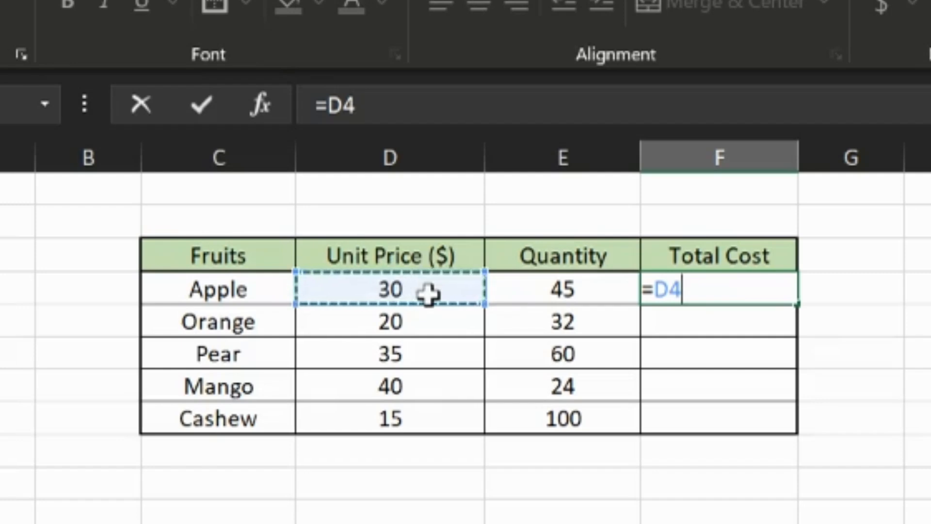
# - Complete the Apple row's Total Cost formula in F4 as =D4*E4
pyautogui.write('*')
pyautogui.click(534, 290)
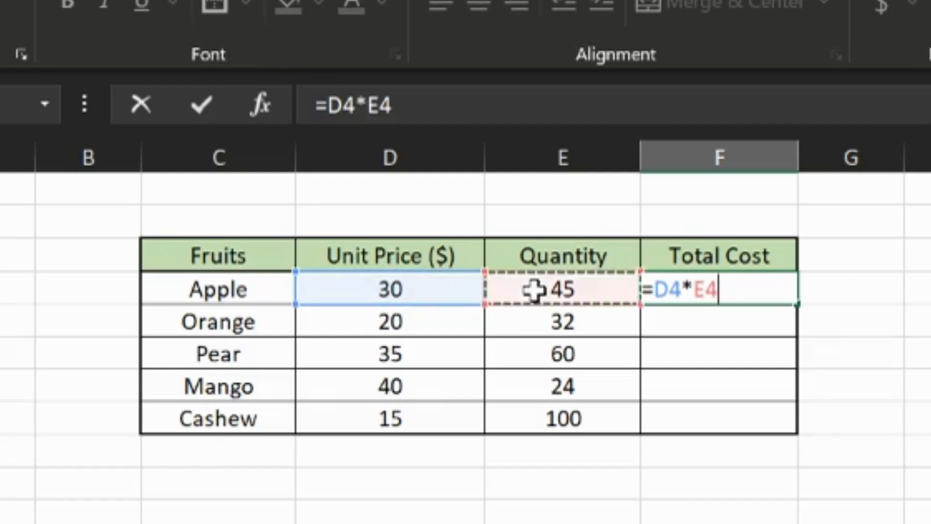
pyautogui.press('Return')
# - Fill the Apple row's Total Cost formula down through the Cashew row, F4 to F8
pyautogui.click(763, 284)
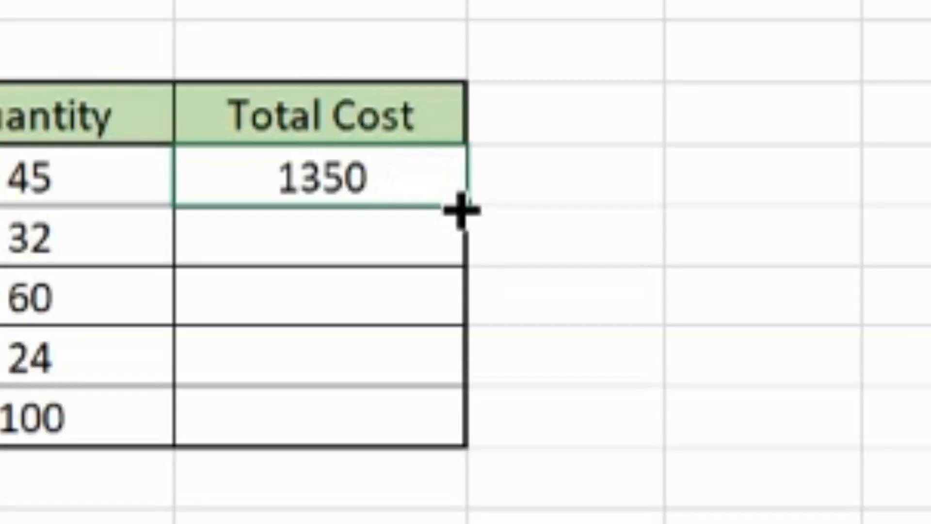
pyautogui.doubleClick(796, 305)
pyautogui.click(534, 420)
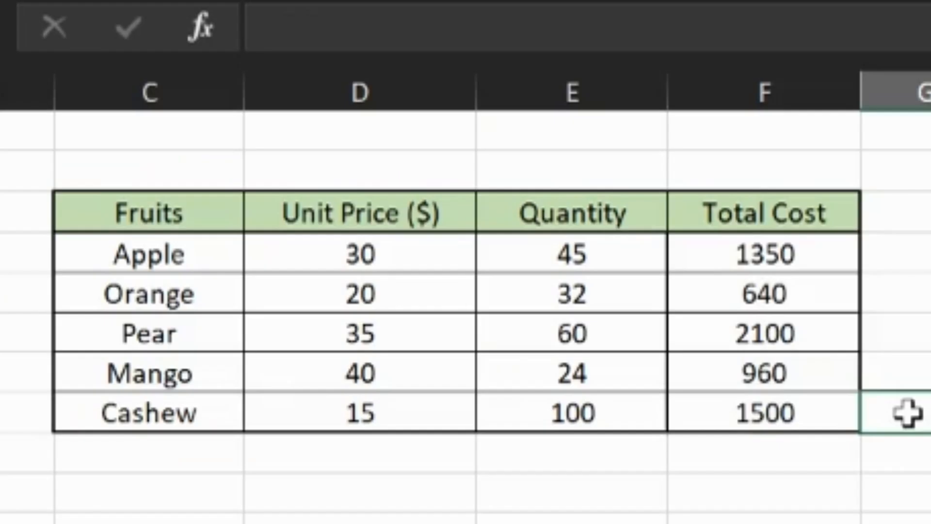
pyautogui.click(811, 413)
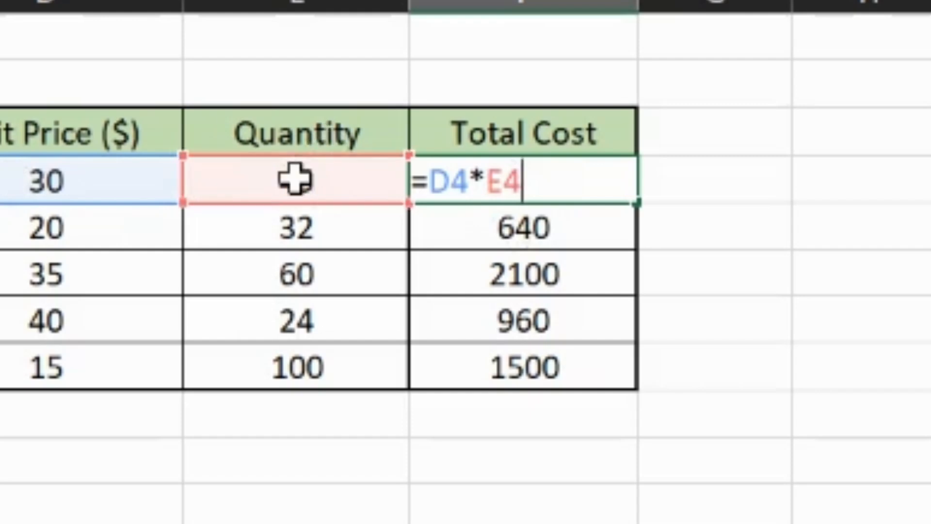
# - Inspect the cell references inside each Total Cost formula in turn, from Apple to Cashew, leaving the formulas as they are
pyautogui.press('Return')
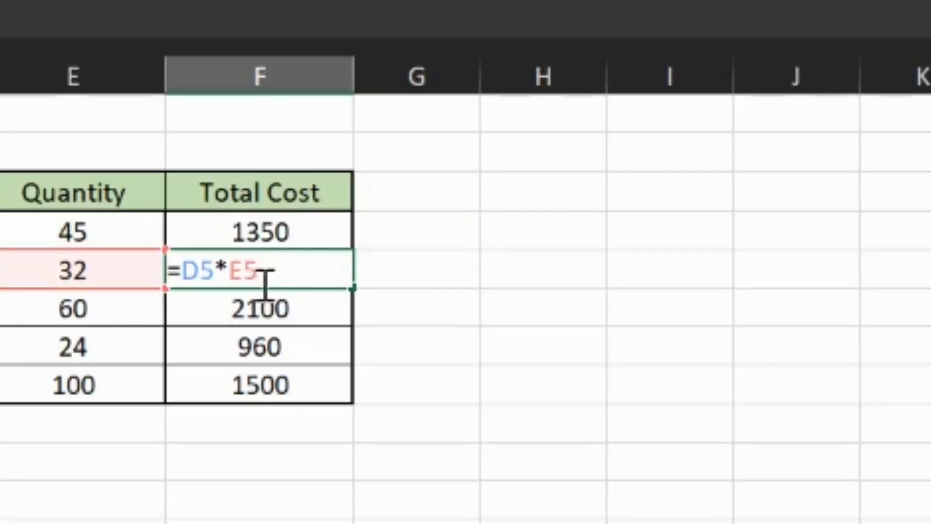
pyautogui.press('Return')
pyautogui.doubleClick(320, 277)
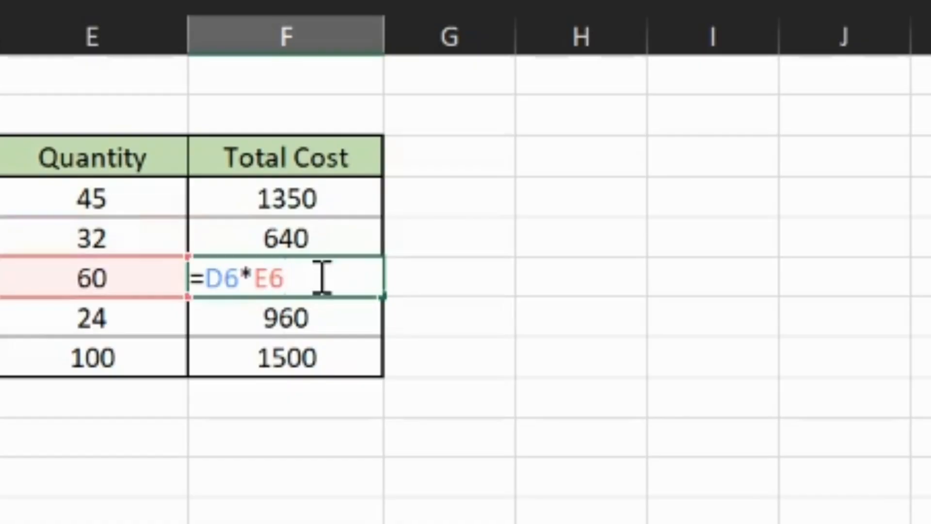
pyautogui.press('Return')
pyautogui.doubleClick(342, 313)
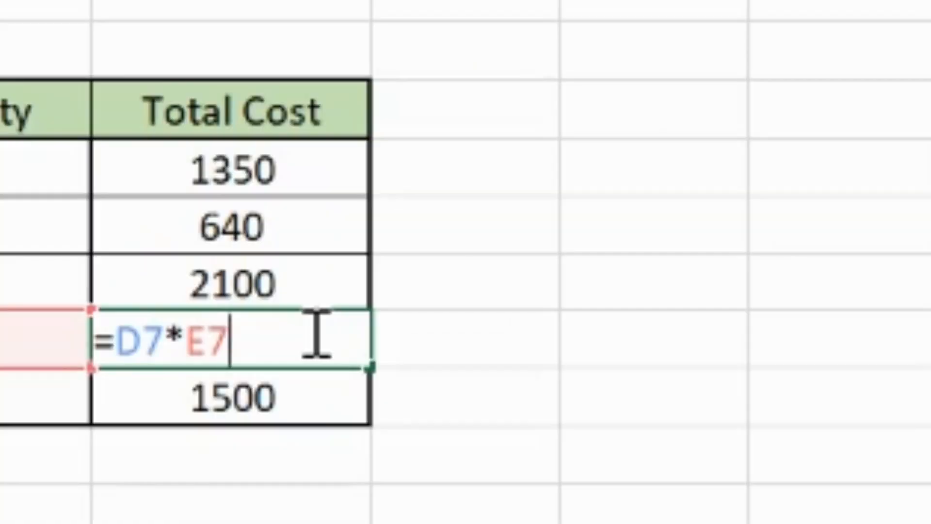
pyautogui.press('Return')
pyautogui.doubleClick(179, 398)
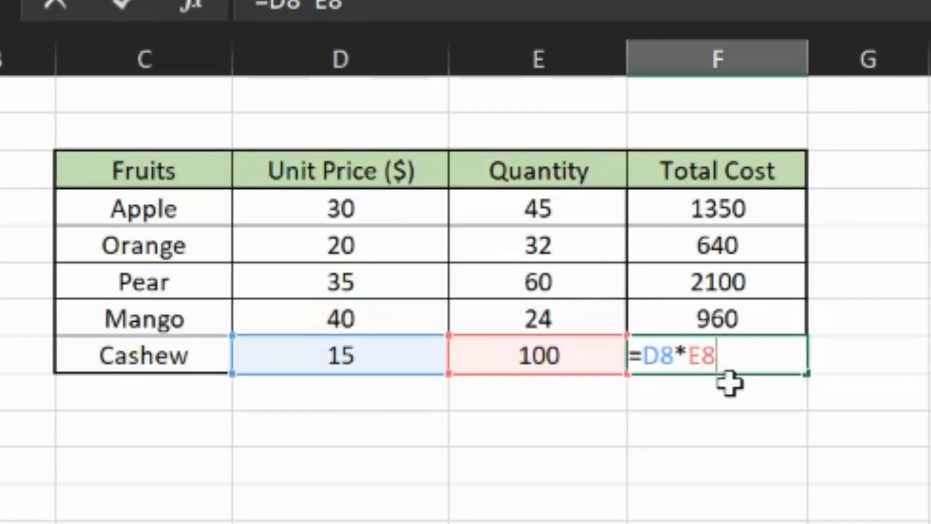
pyautogui.press('Return')
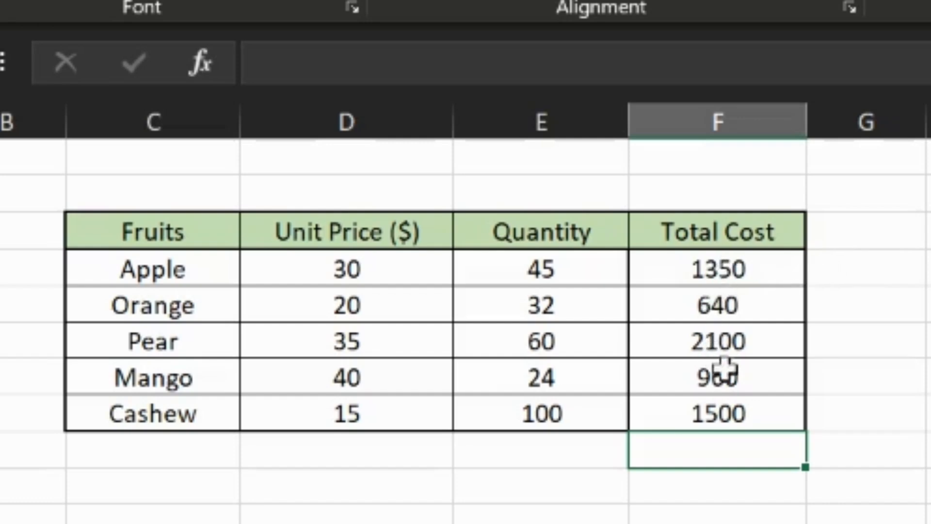
# - Select each Total Cost cell from F4 to F8 in turn to compare how the row references differ
pyautogui.click(706, 277)
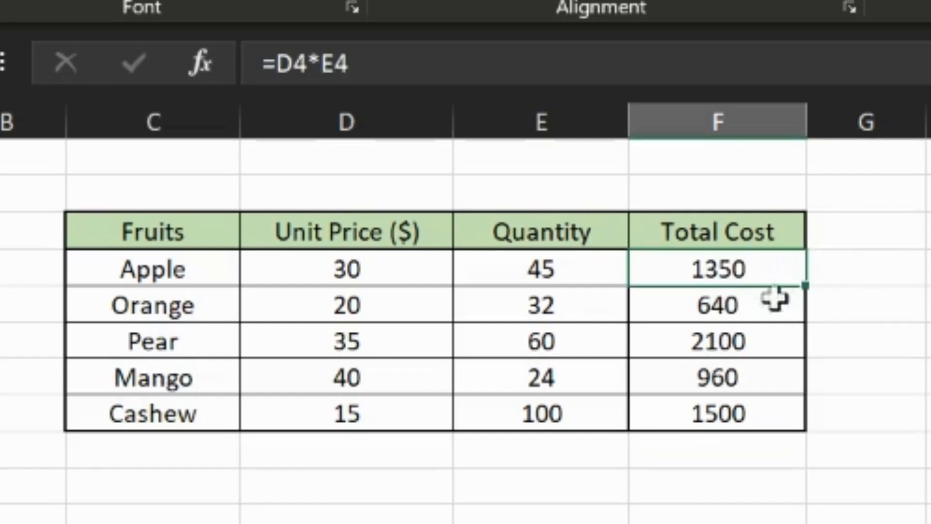
pyautogui.click(763, 306)
pyautogui.click(769, 332)
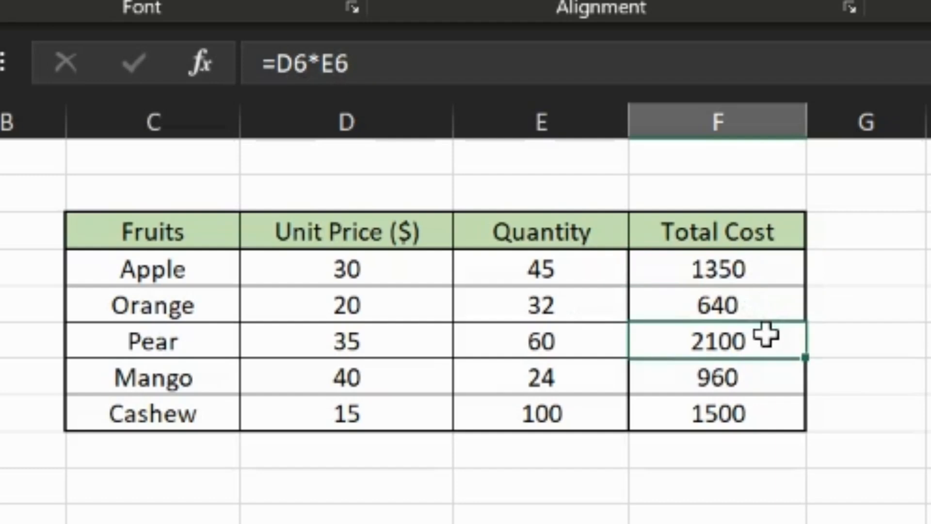
pyautogui.click(765, 371)
pyautogui.click(781, 422)
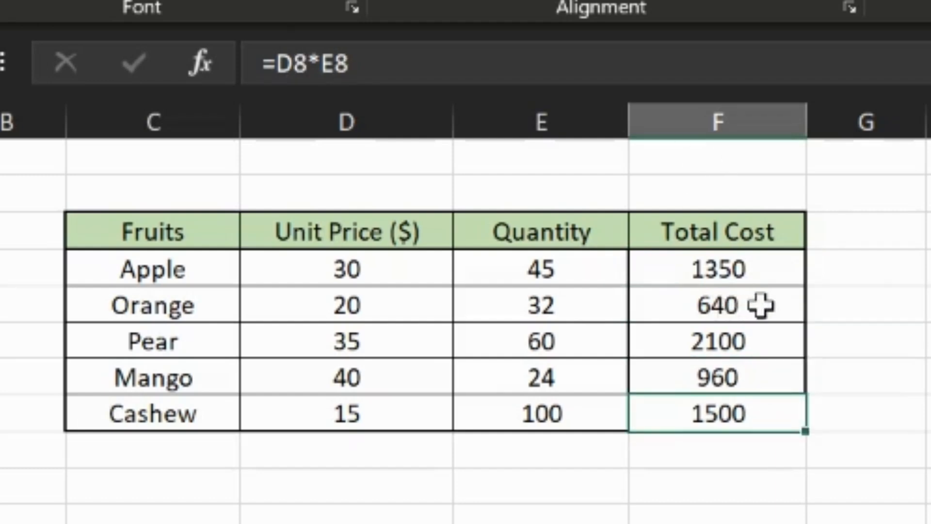
pyautogui.click(887, 305)
# - Enter the Apple row's tax formula in F5 as =(D5*E5)*F2, using a relative reference to the tax rate
pyautogui.press('Right')
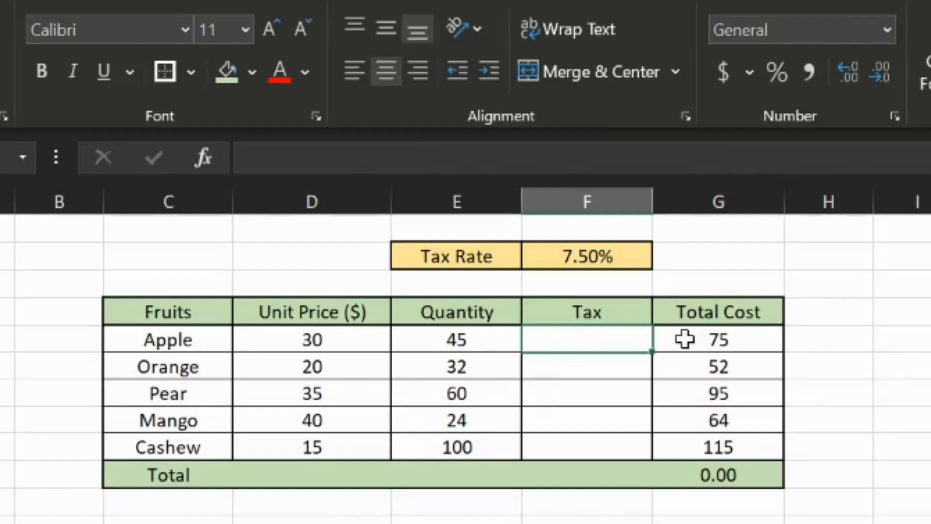
pyautogui.write('=')
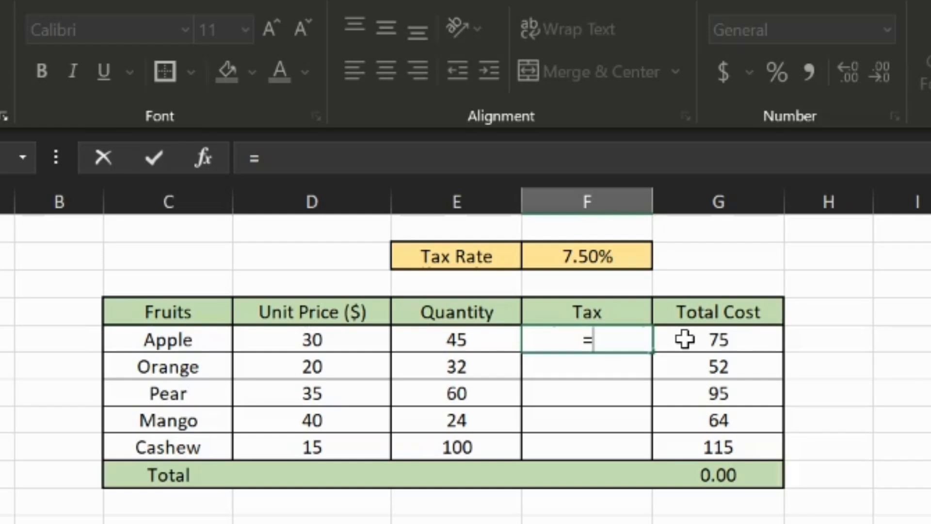
pyautogui.write('(')
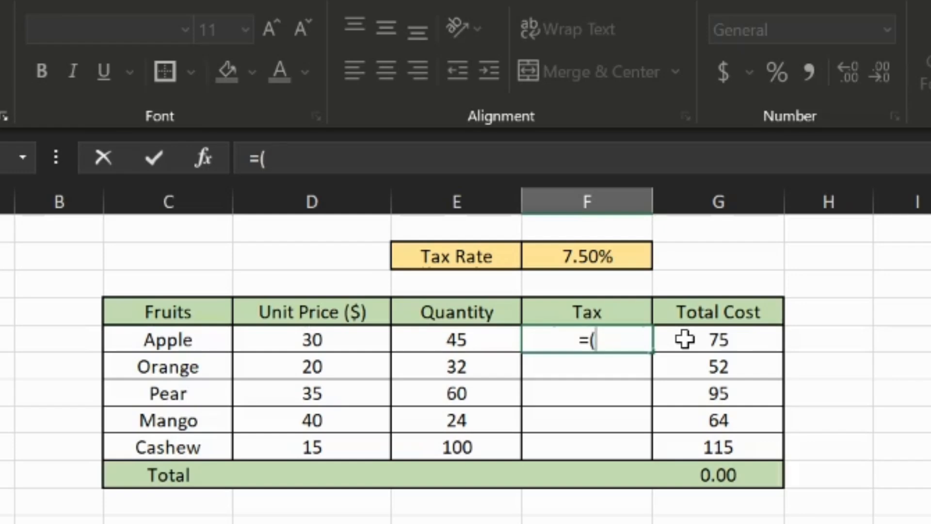
pyautogui.click(314, 343)
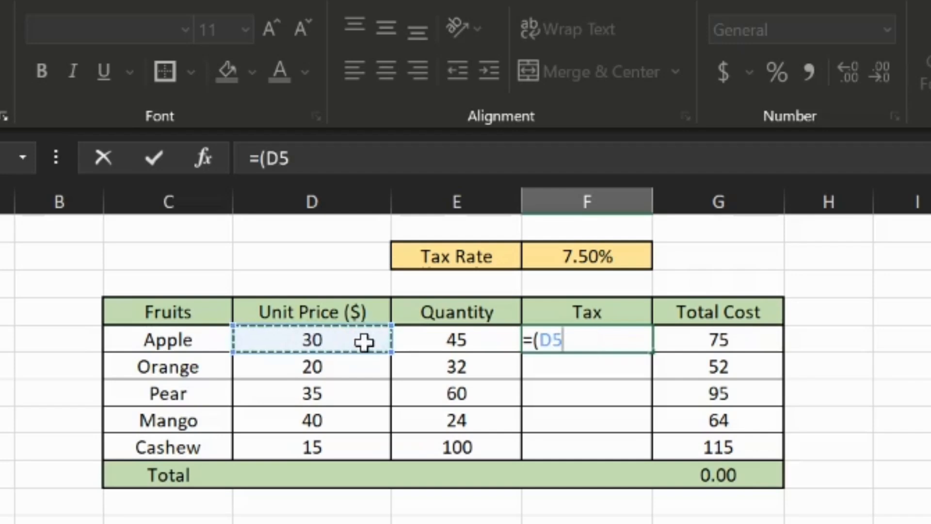
pyautogui.write('*')
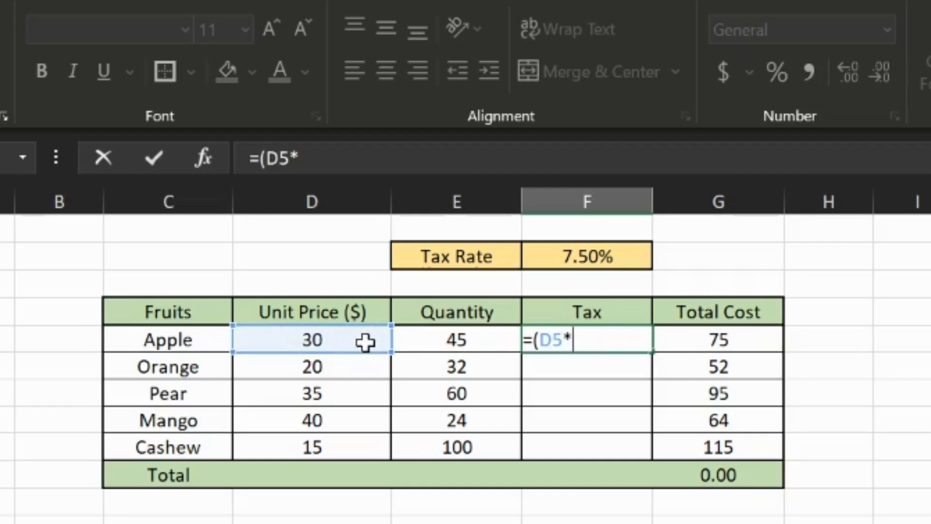
pyautogui.click(436, 343)
pyautogui.write(')*')
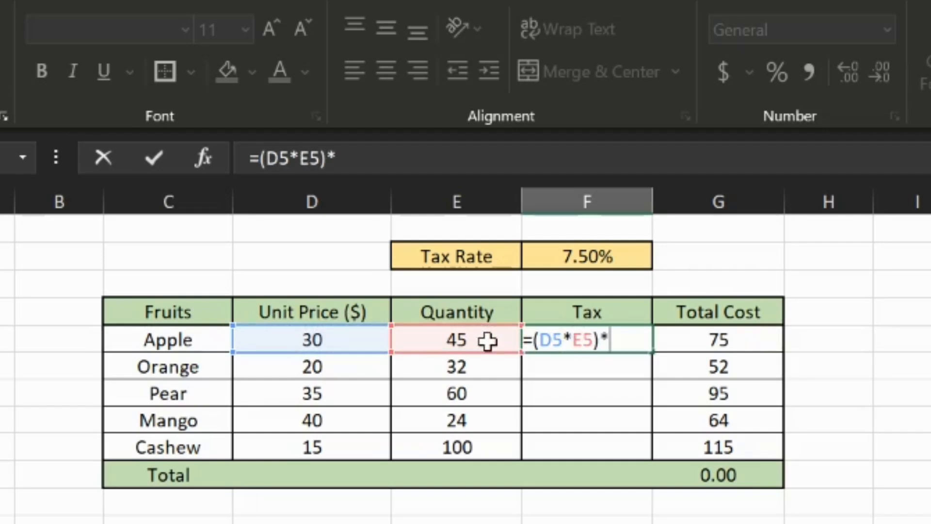
pyautogui.click(615, 254)
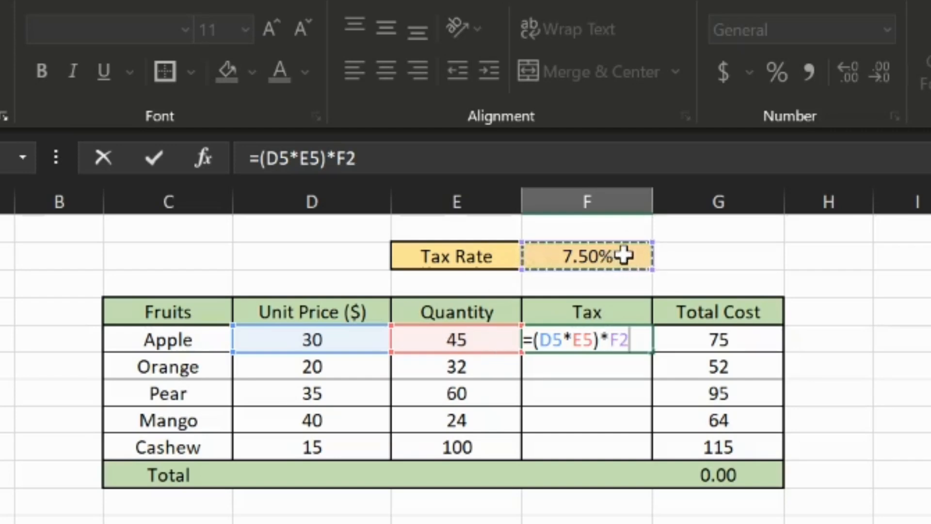
pyautogui.press('Return')
# - Fill the Apple row's tax formula down the Tax column through the Cashew row, F5 to F9
pyautogui.press('Up')
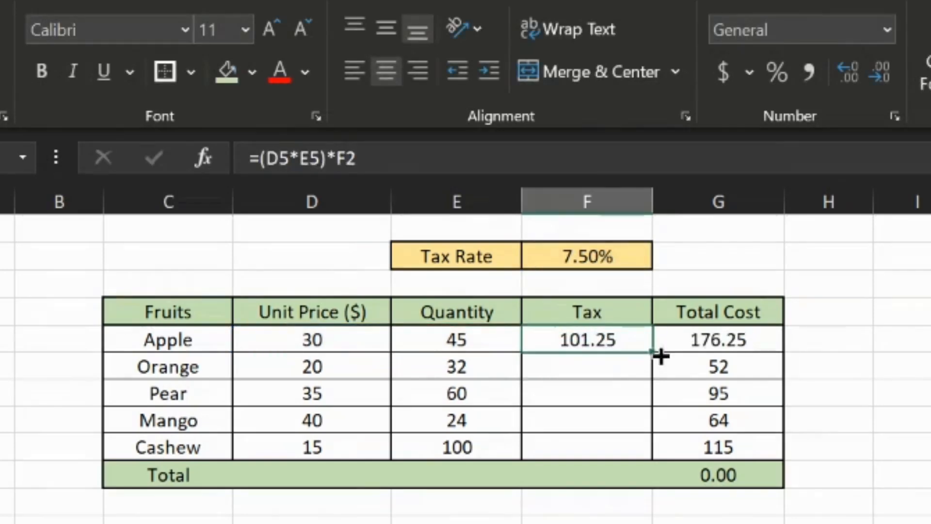
pyautogui.moveTo(652, 353); pyautogui.dragTo(635, 453)
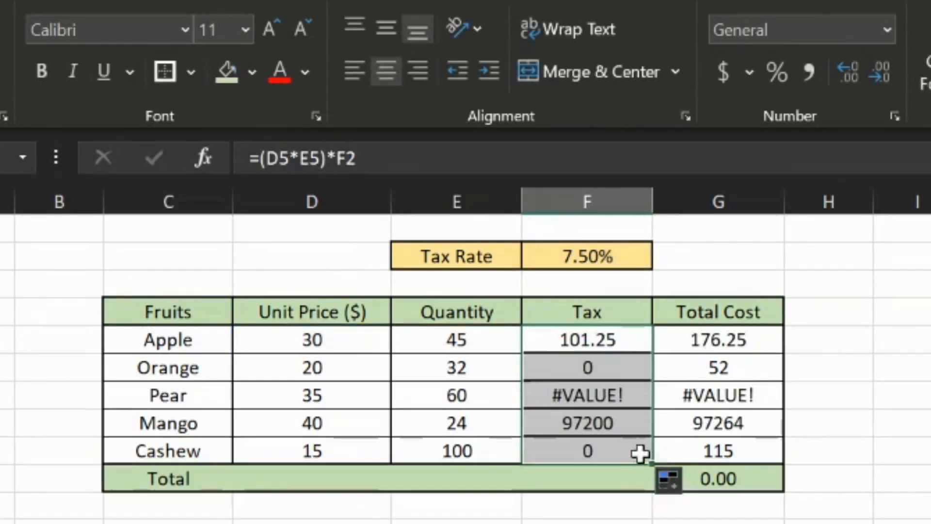
pyautogui.click(874, 373)
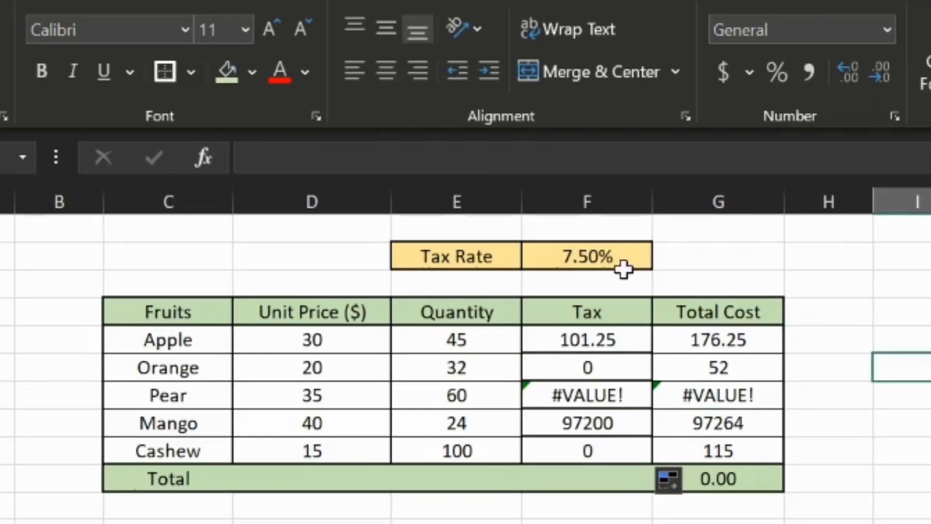
# - Examine which cells the Orange and Pear tax formulas refer to and compare them with the tax rate cell F2
pyautogui.click(617, 369)
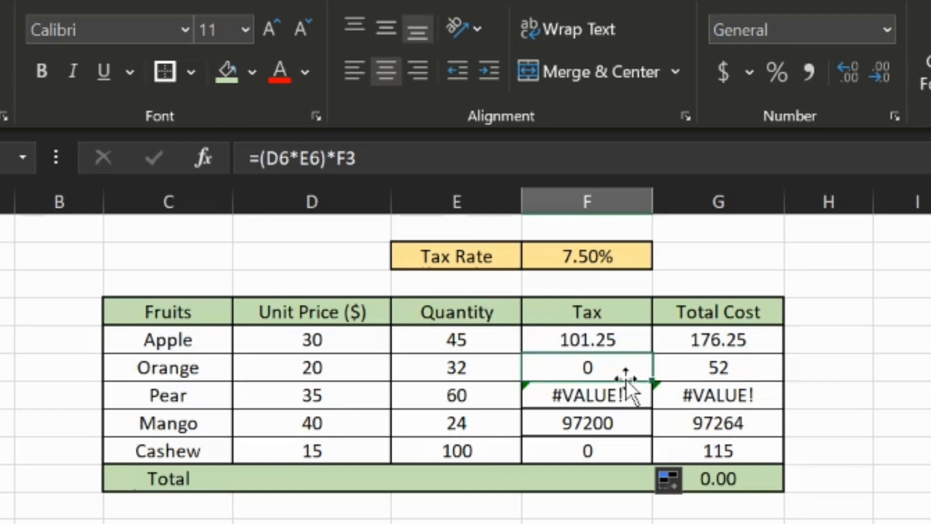
pyautogui.press('F2')
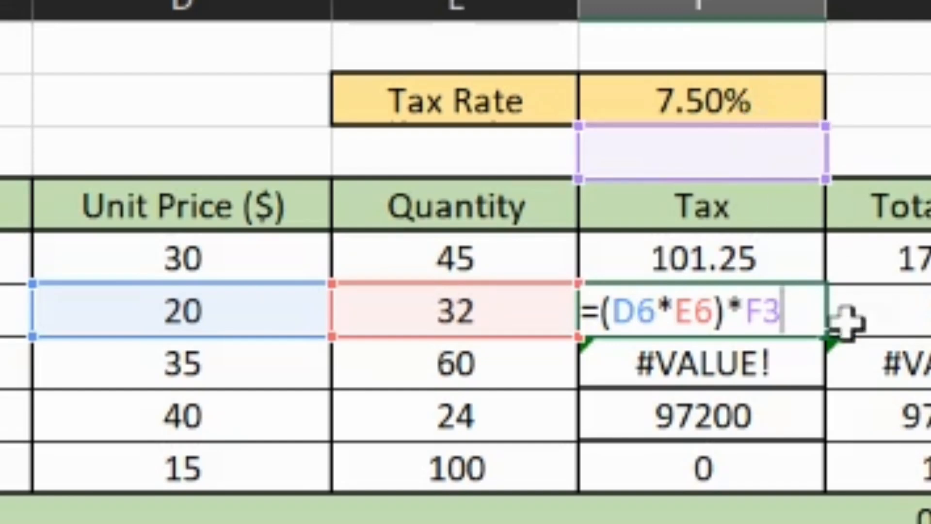
pyautogui.press('Return')
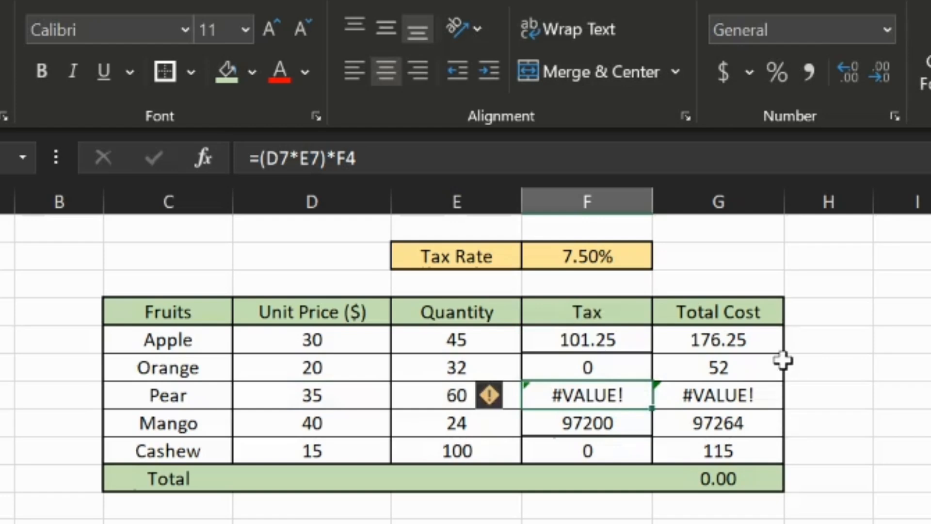
pyautogui.press('F2')
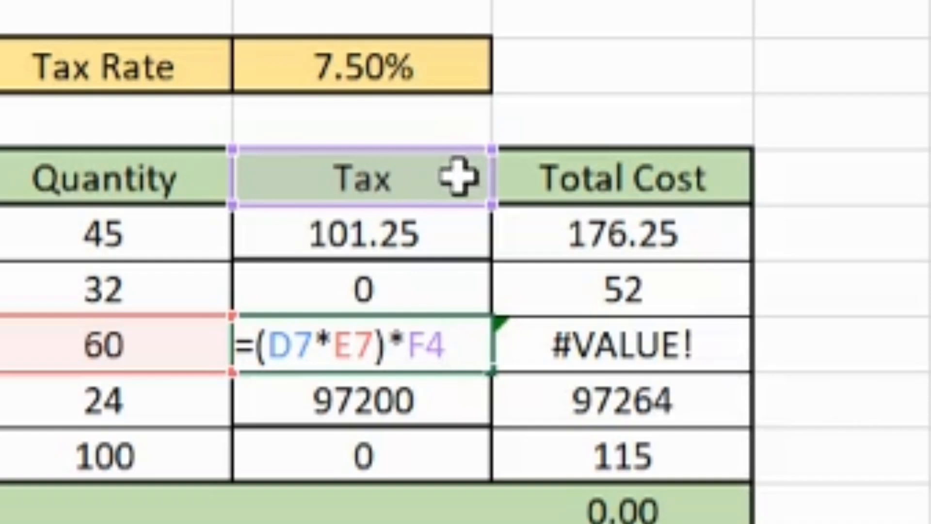
pyautogui.press('Return')
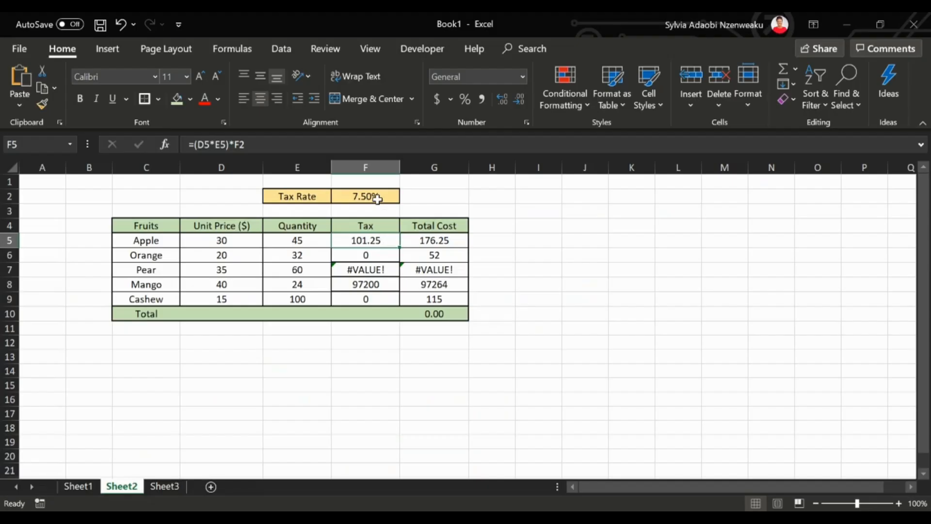
pyautogui.click(377, 199)
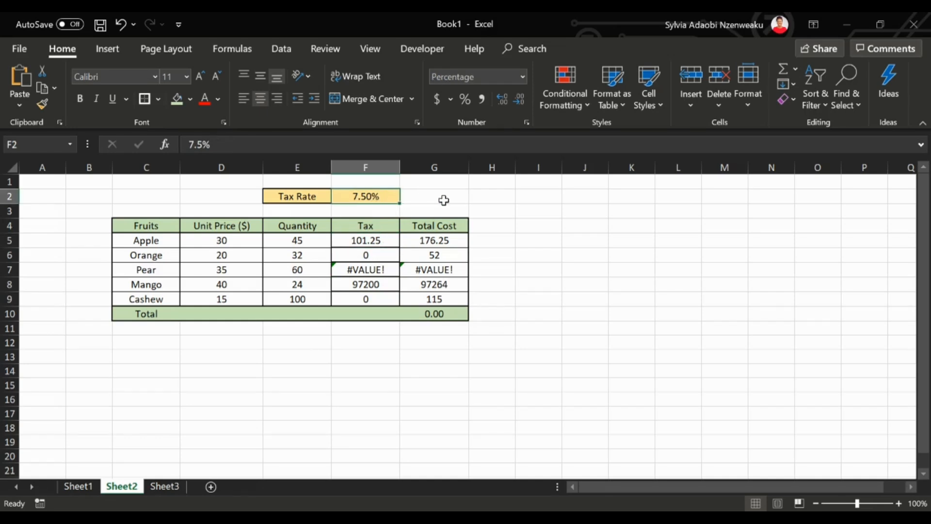
# - Clear the Tax column formulas from Apple to Cashew, F5:F9
pyautogui.moveTo(382, 241); pyautogui.dragTo(382, 298)
pyautogui.press('Delete')
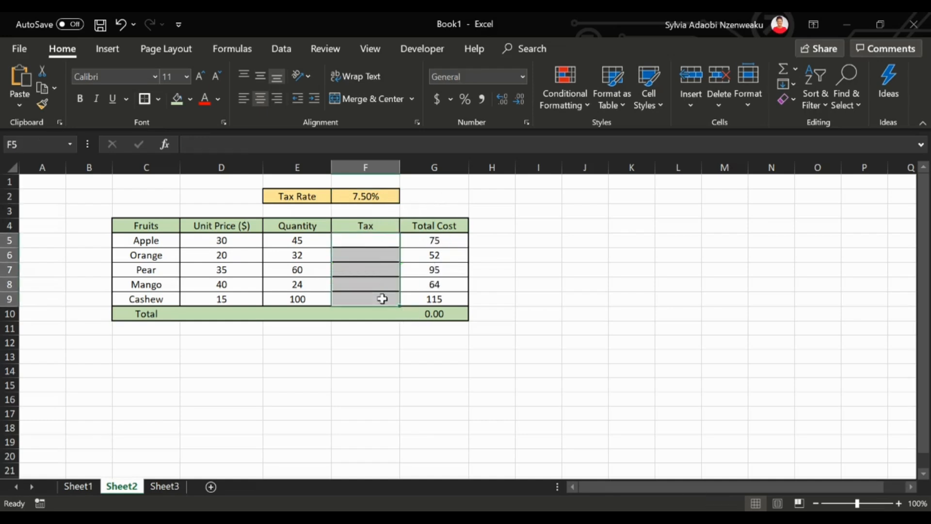
# - Start the Apple row's tax formula in F5 as =(D5*E5)*F2, multiplying unit price by quantity and the tax rate
pyautogui.click(373, 240)
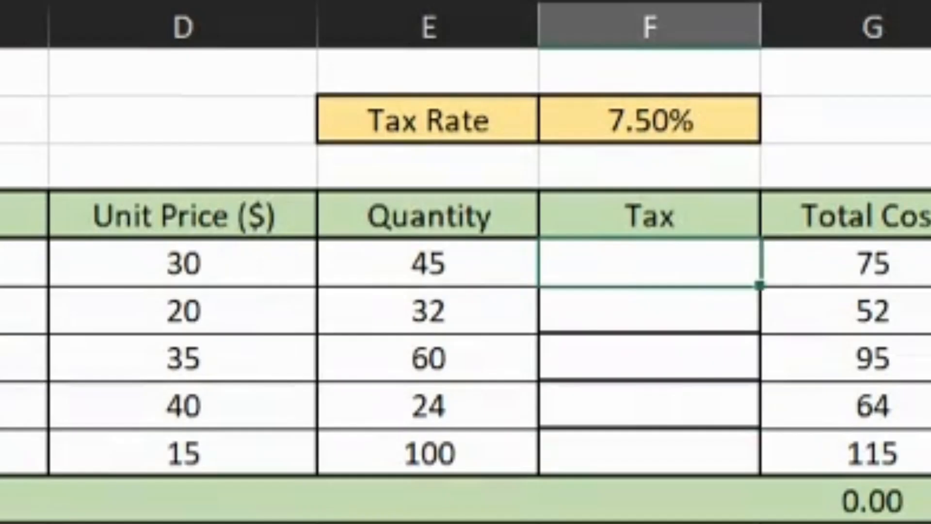
pyautogui.write('=')
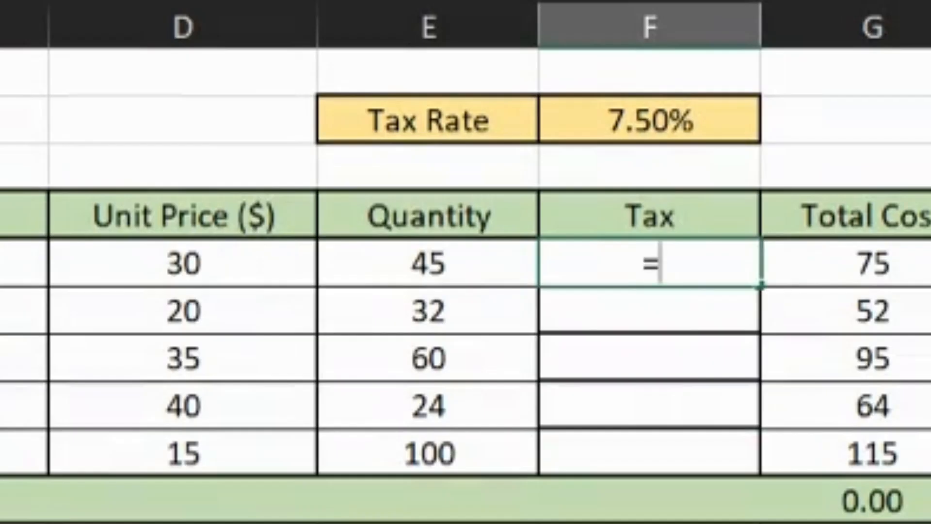
pyautogui.write('(')
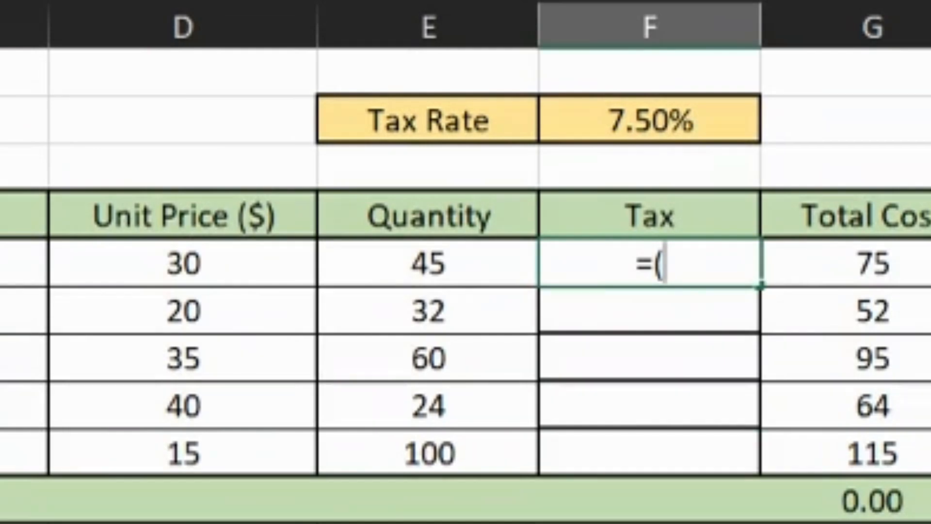
pyautogui.click(208, 262)
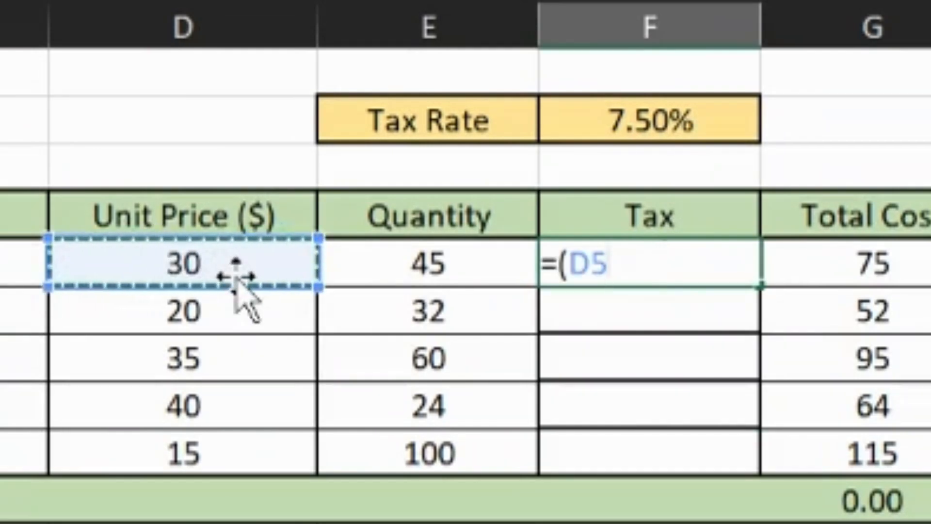
pyautogui.write('*')
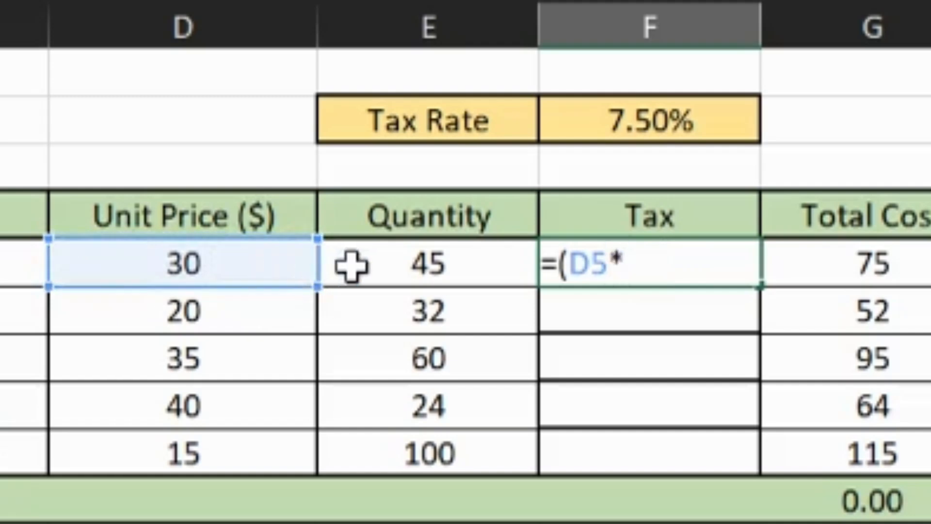
pyautogui.click(388, 266)
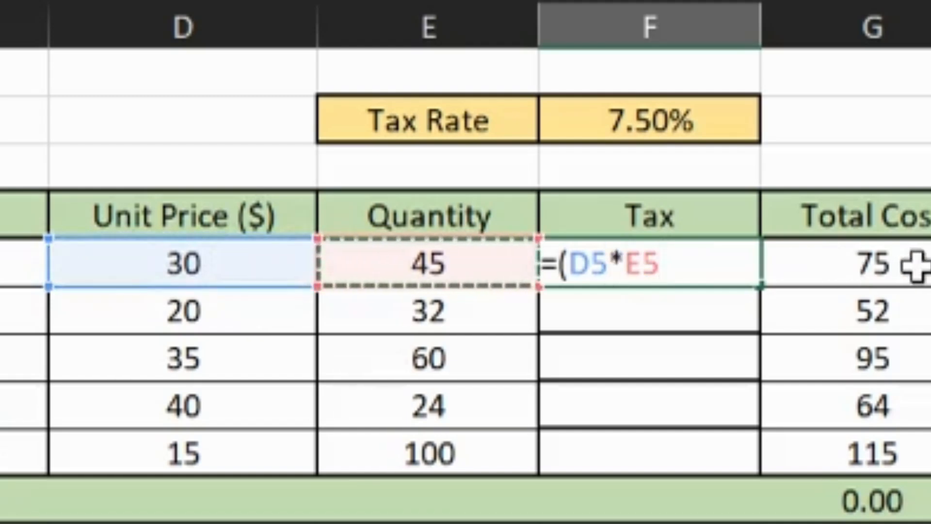
pyautogui.write(')')
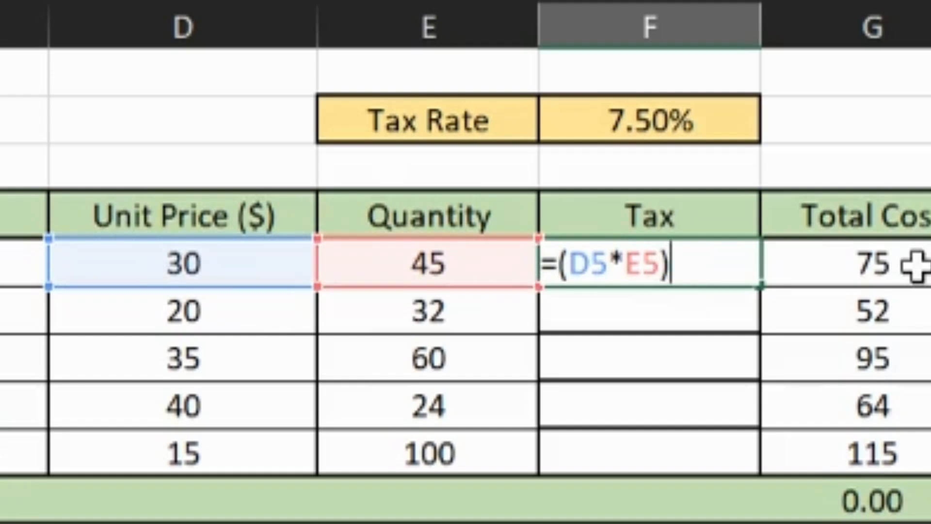
pyautogui.write('*')
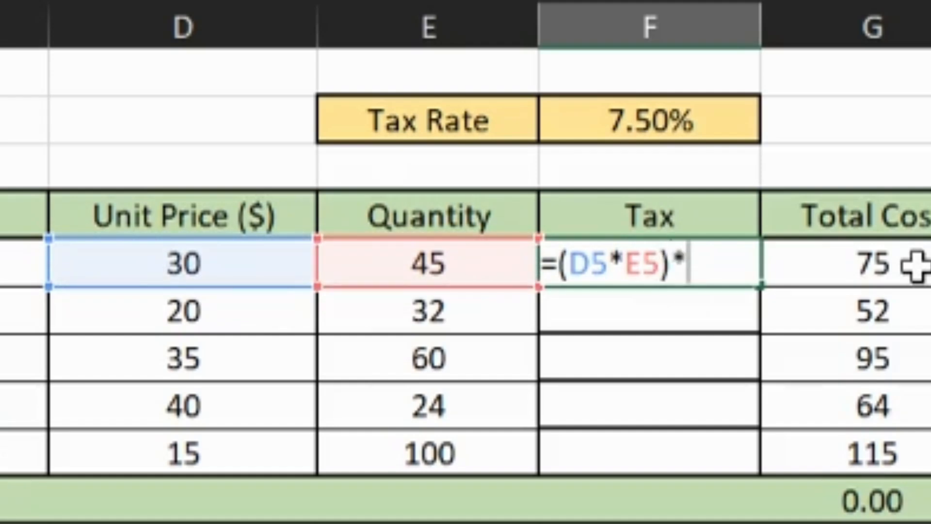
pyautogui.click(665, 121)
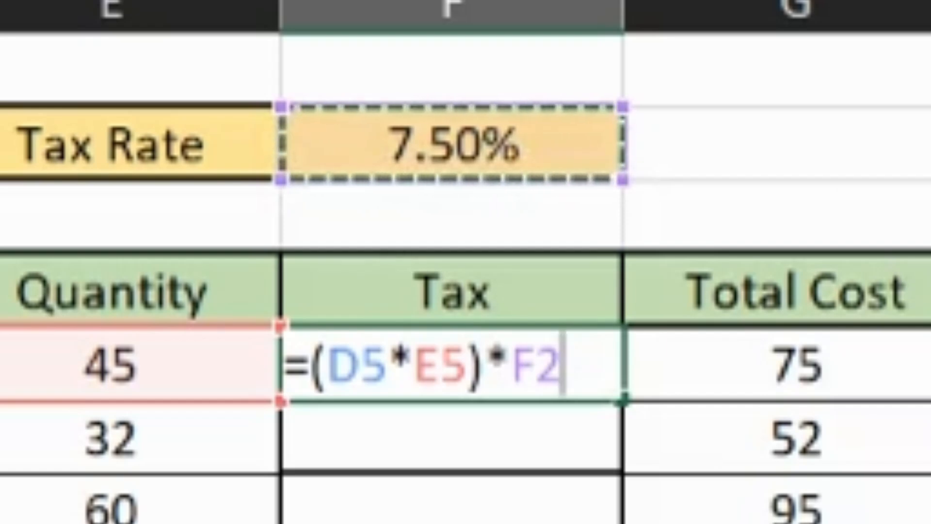
# - Cycle the tax rate reference in the F5 formula through its $F$2, F$2, $F2 and F2 forms
pyautogui.press('F4')
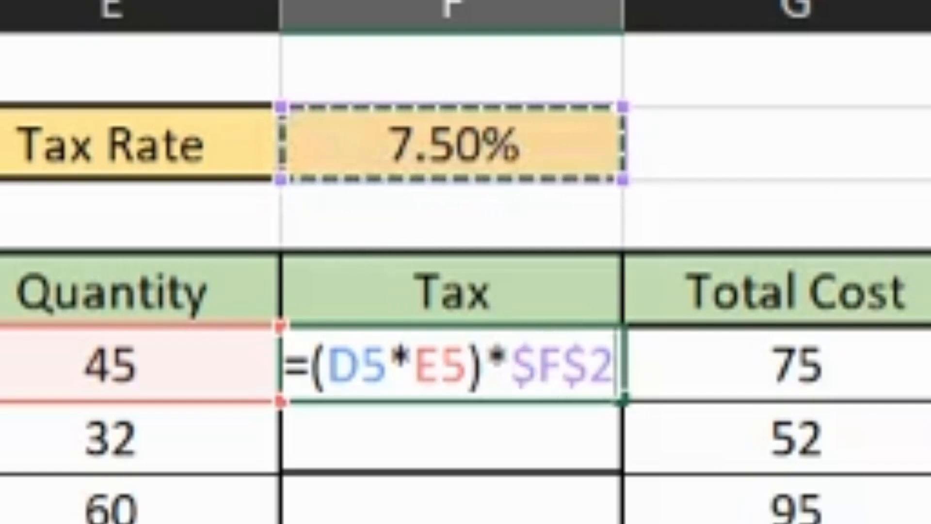
pyautogui.press('F4')
pyautogui.press('F4')
pyautogui.press('F4')
pyautogui.press('F4')
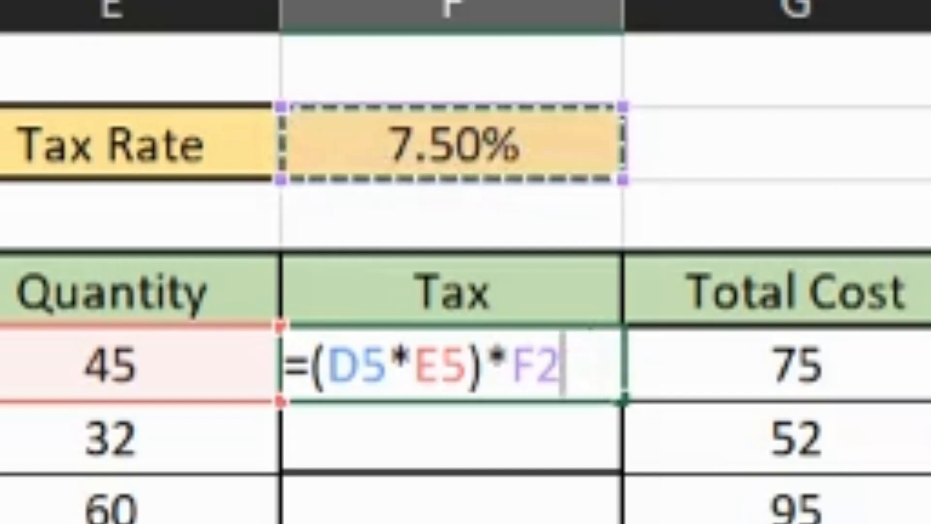
pyautogui.press('F4')
pyautogui.press('F4')
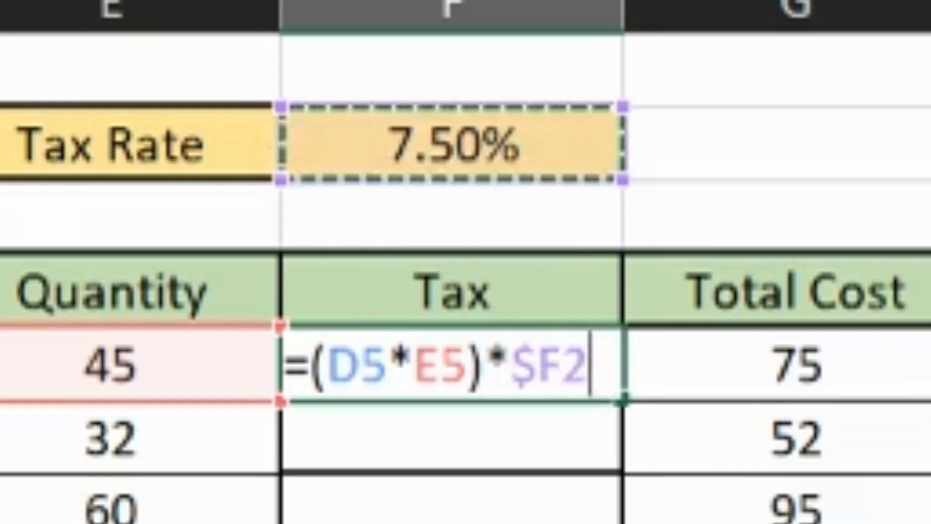
pyautogui.press('F4')
pyautogui.press('F4')
pyautogui.press('F4')
pyautogui.press('F4')
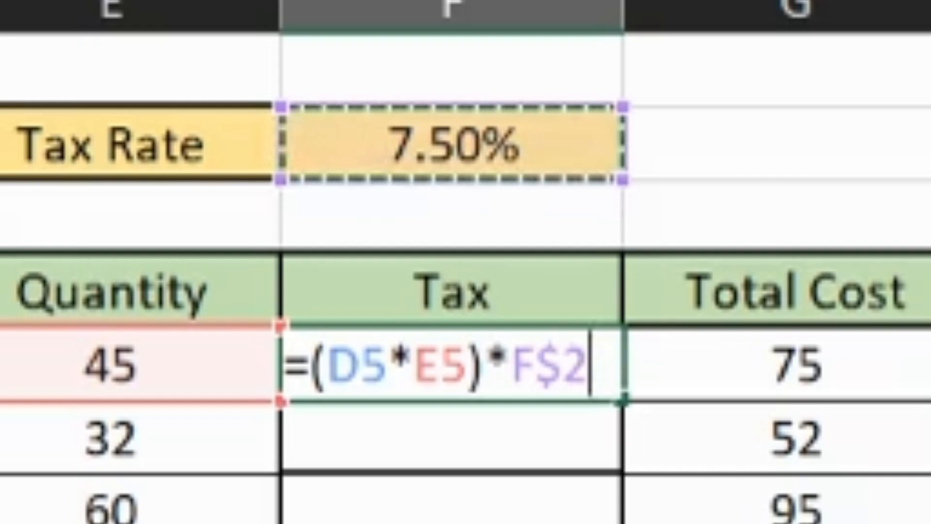
# - Make the tax rate reference fully absolute and enter the F5 formula as =(D5*E5)*$F$2
pyautogui.press('F4')
pyautogui.press('F4')
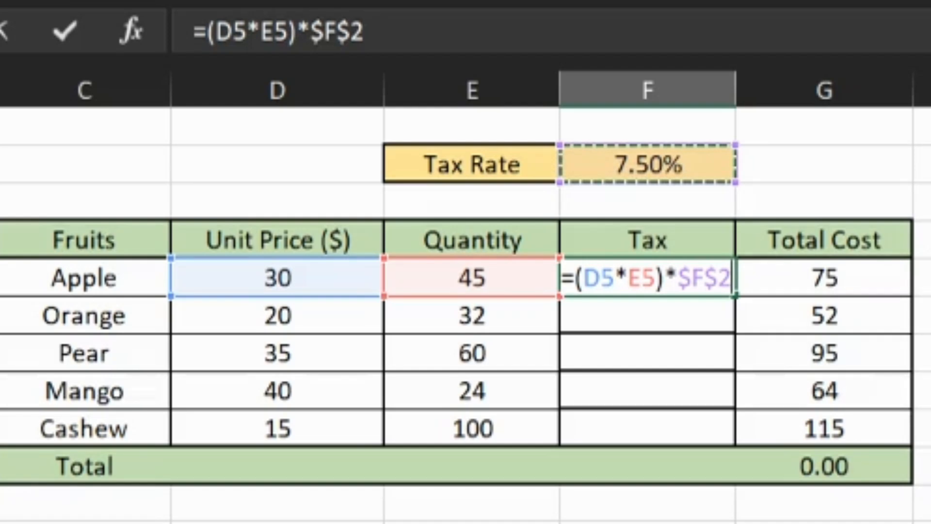
pyautogui.press('Return')
# - Fill the Apple row's absolute-reference tax formula down the Tax column through the Cashew row, F5 to F9
pyautogui.moveTo(708, 279); pyautogui.dragTo(709, 439)
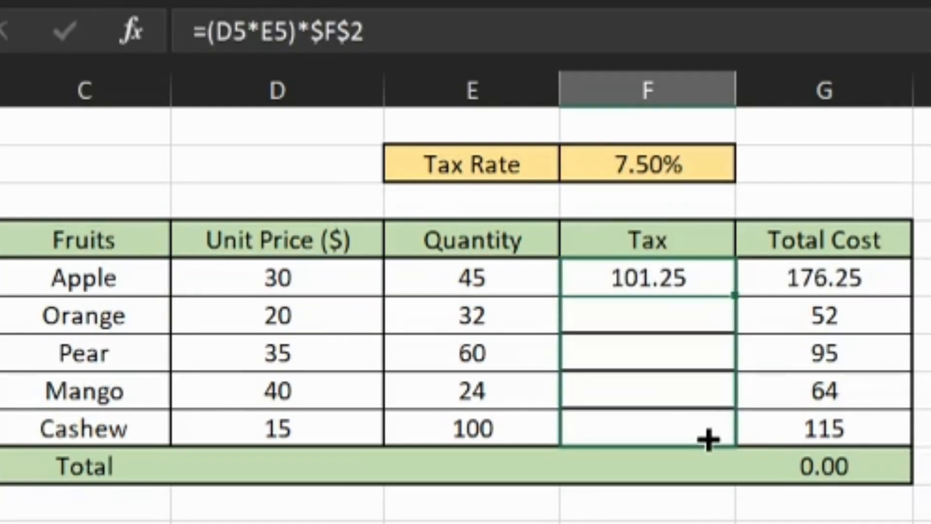
pyautogui.hotkey('ctrl', 'd')
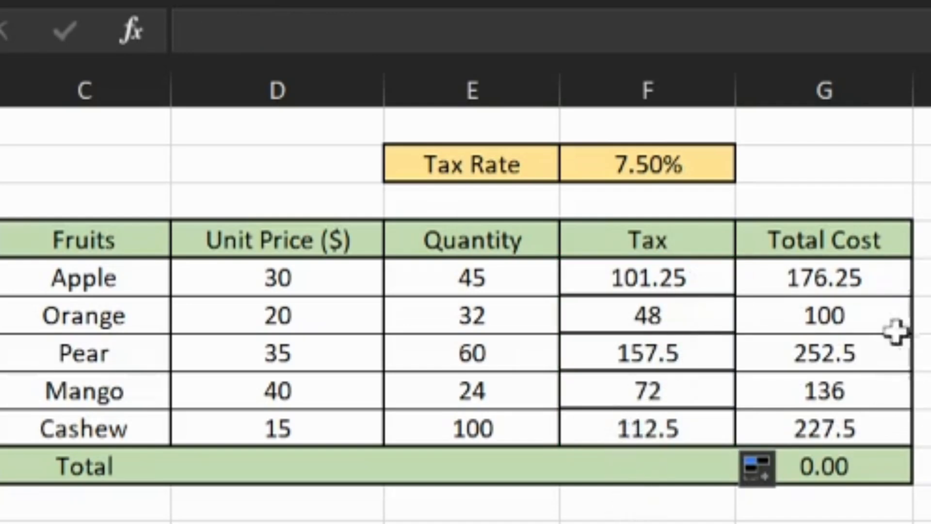
# - Examine which cells the Apple, Orange and Cashew tax formulas refer to, checking the reference to the tax rate cell
pyautogui.click(700, 284)
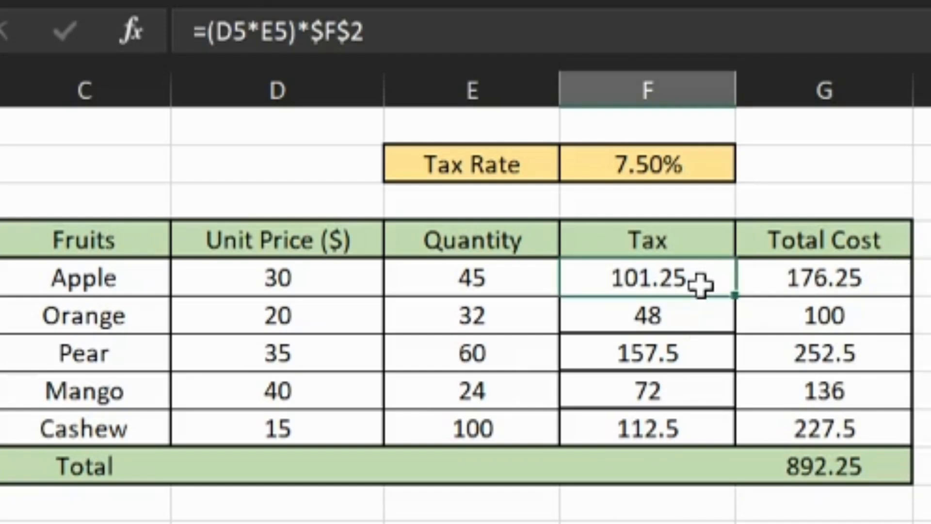
pyautogui.doubleClick(700, 285)
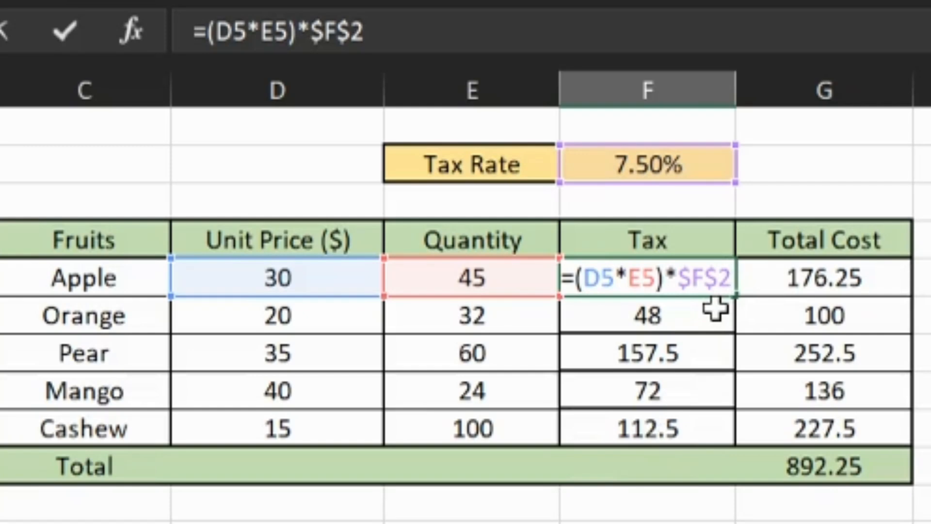
pyautogui.press('Return')
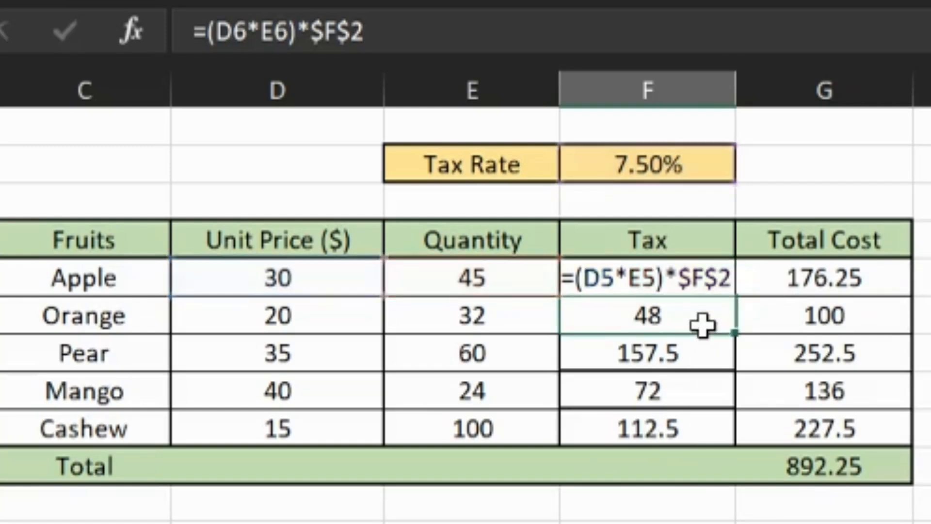
pyautogui.doubleClick(703, 325)
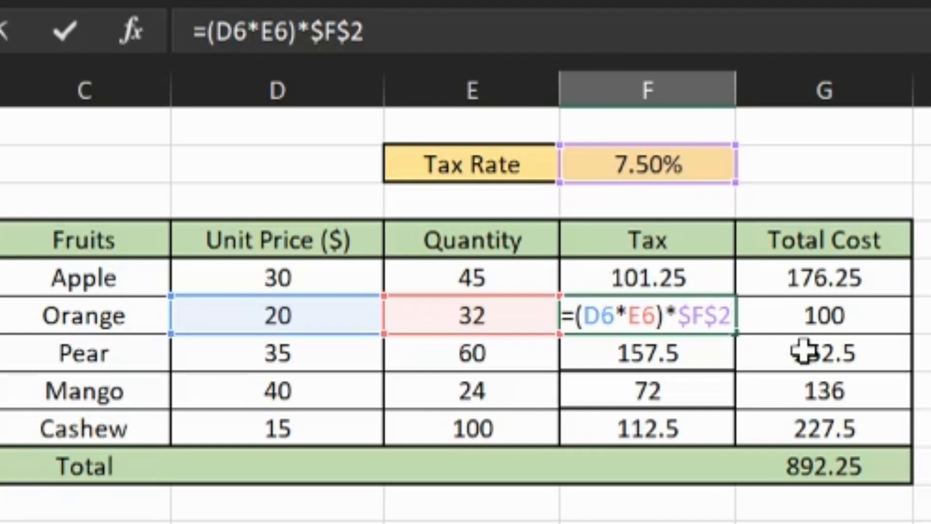
pyautogui.press('Return')
pyautogui.press('Return')
pyautogui.press('Return')
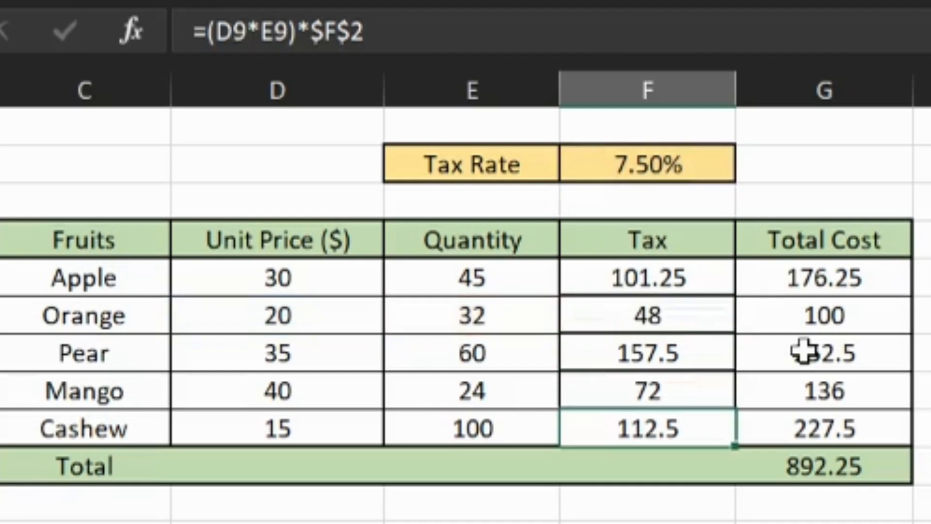
pyautogui.press('F2')
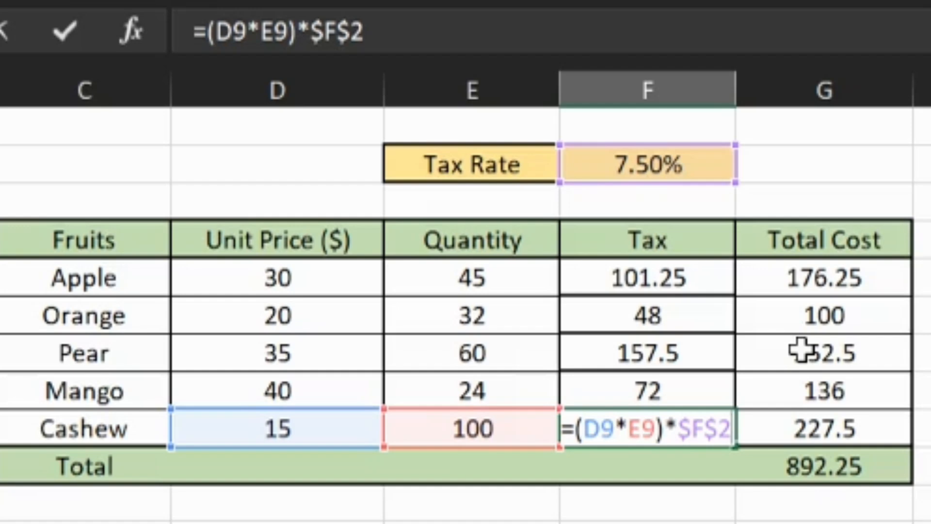
pyautogui.press('Return')
pyautogui.click(925, 277)
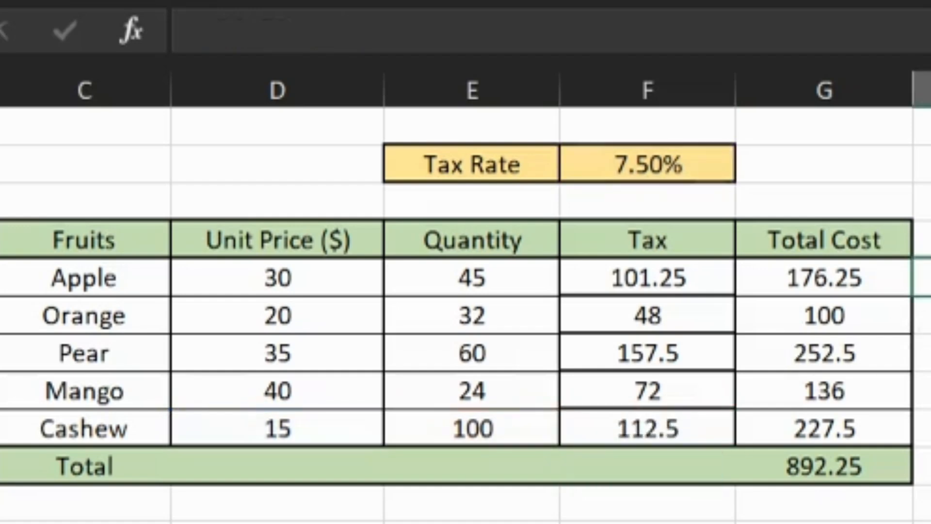